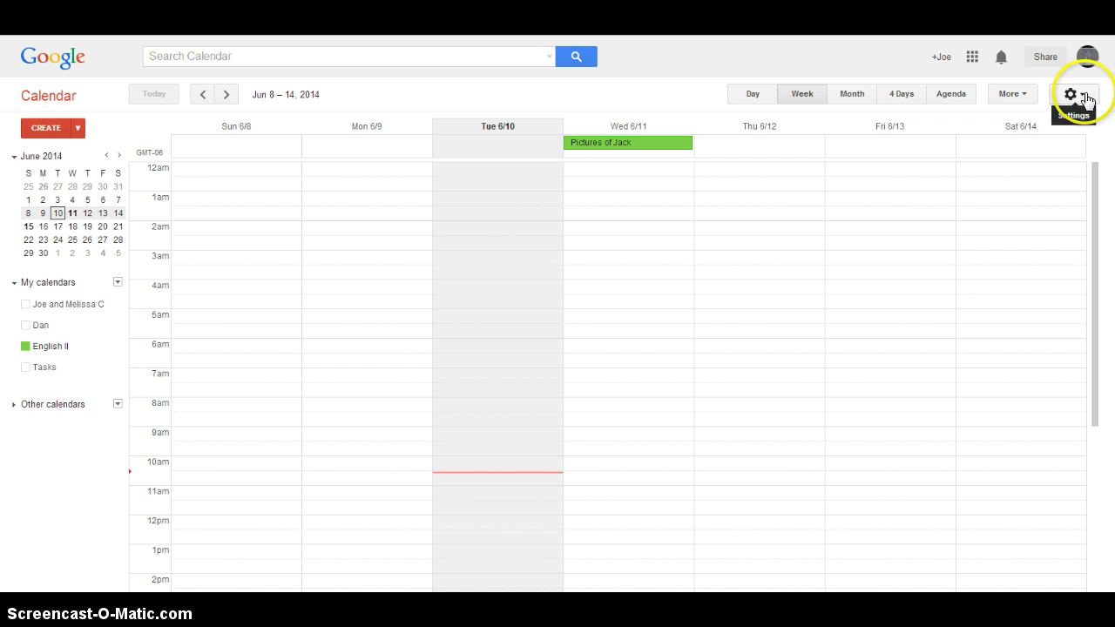
Enable the Event attachments feature in the calendar's Labs settings and save the settings.
{"action": "left_click", "coordinate": [1073, 94]}
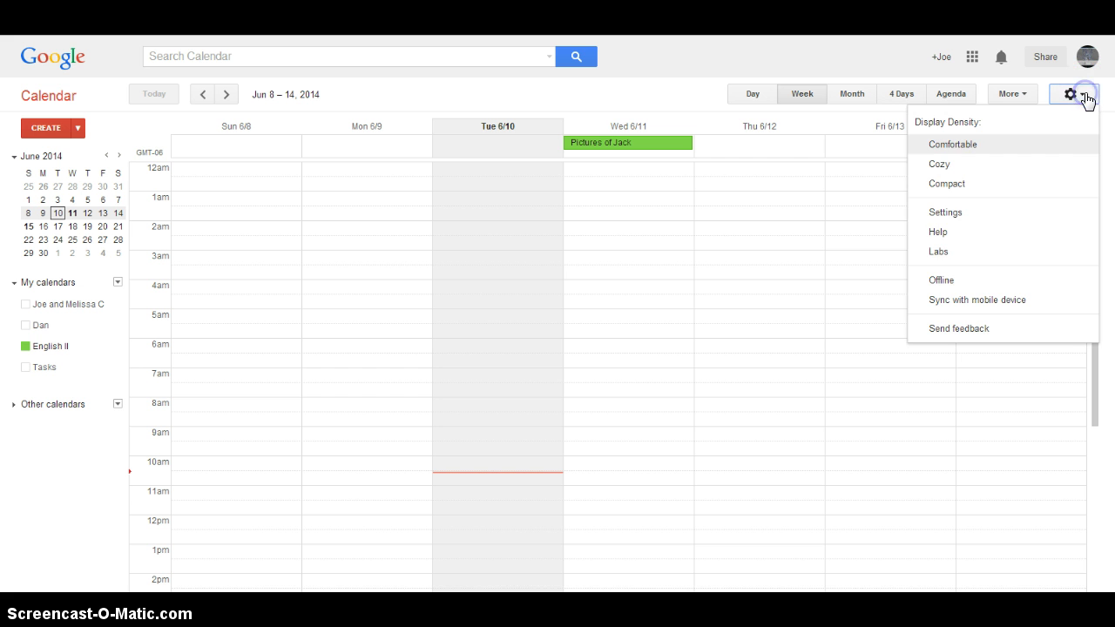
{"action": "left_click", "coordinate": [990, 260]}
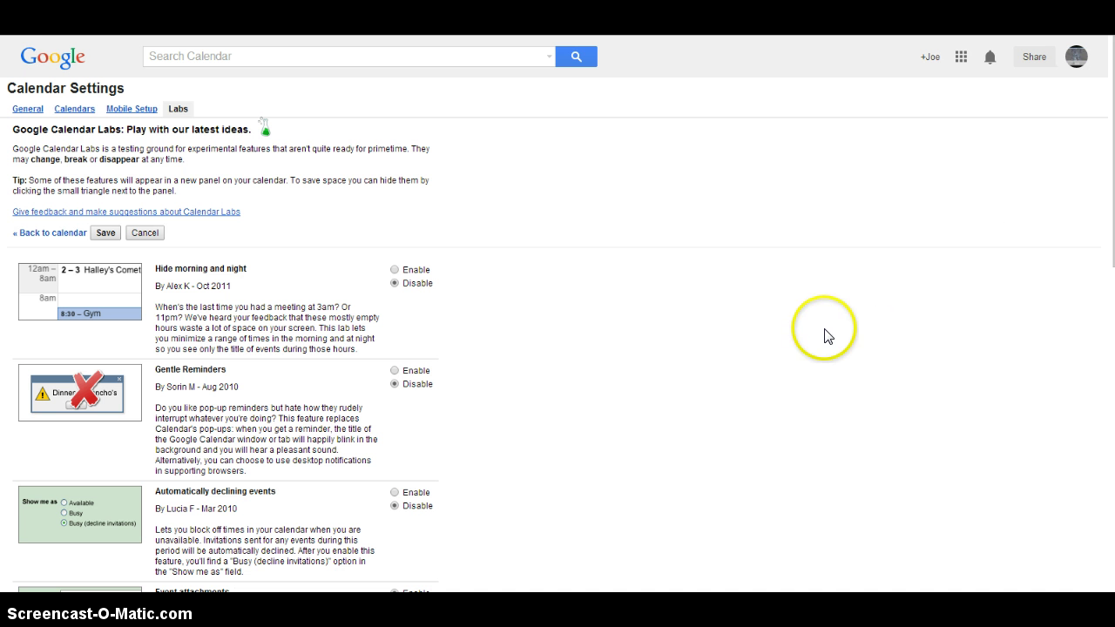
{"action": "scroll", "coordinate": [593, 392], "scroll_direction": "down", "scroll_amount": 4}
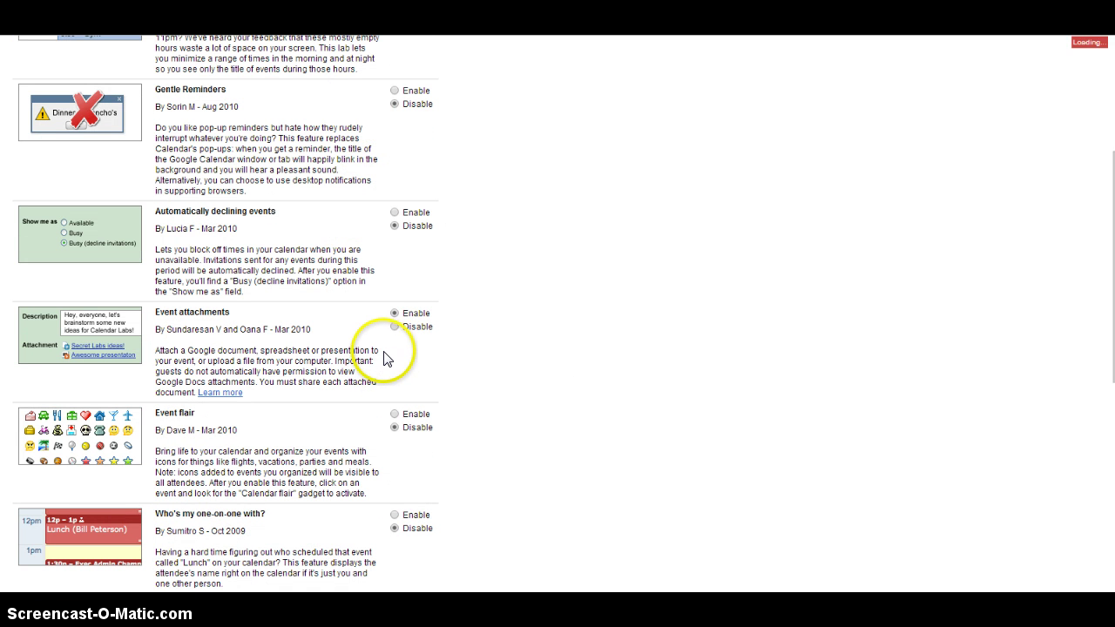
{"action": "left_click", "coordinate": [395, 314]}
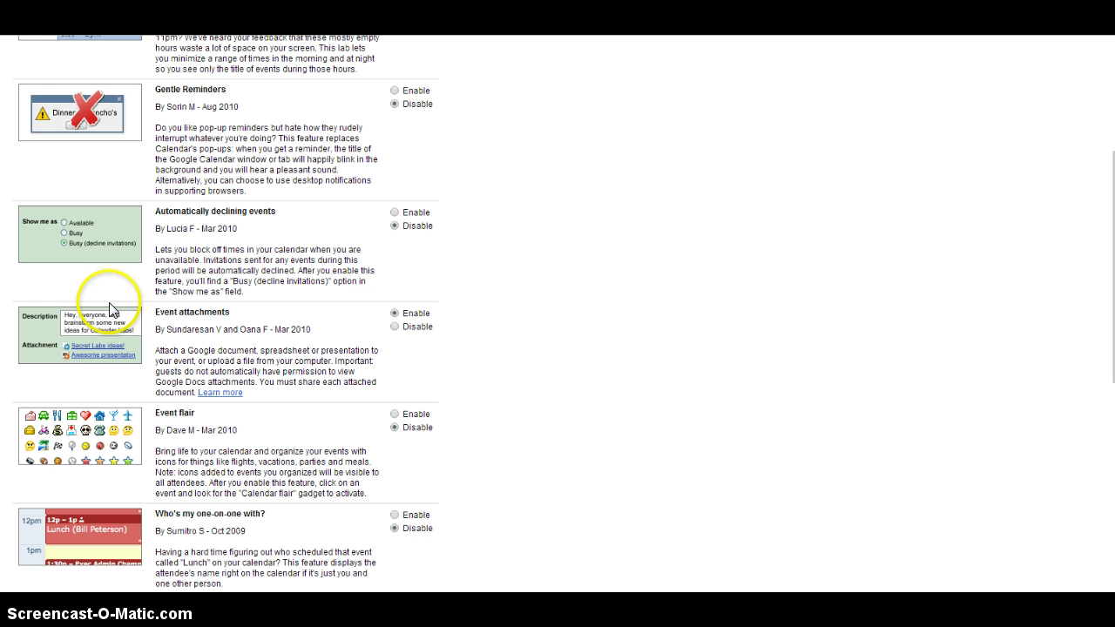
{"action": "left_click", "coordinate": [396, 328]}
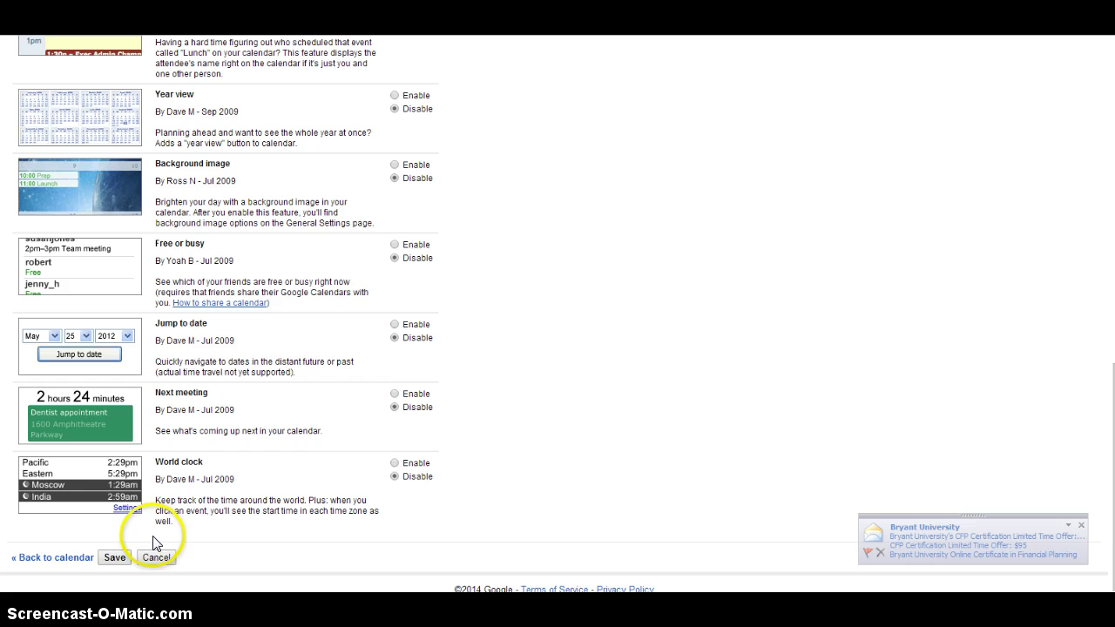
{"action": "left_click", "coordinate": [114, 558]}
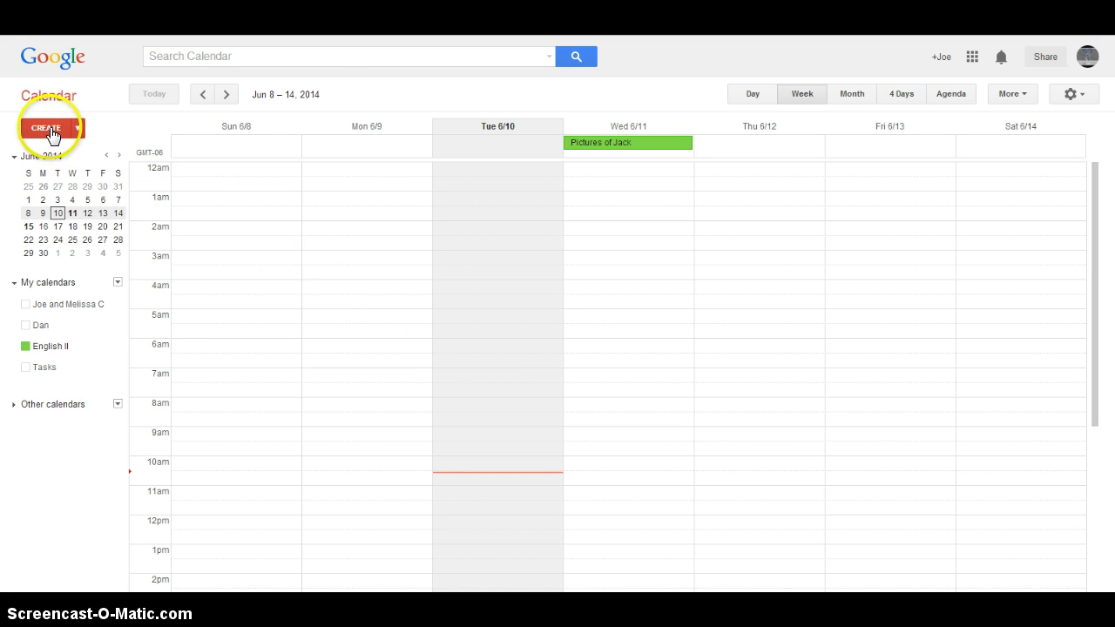
Create a new calendar event titled "Final Exam" and make it an all-day event.
{"action": "left_click", "coordinate": [50, 130]}
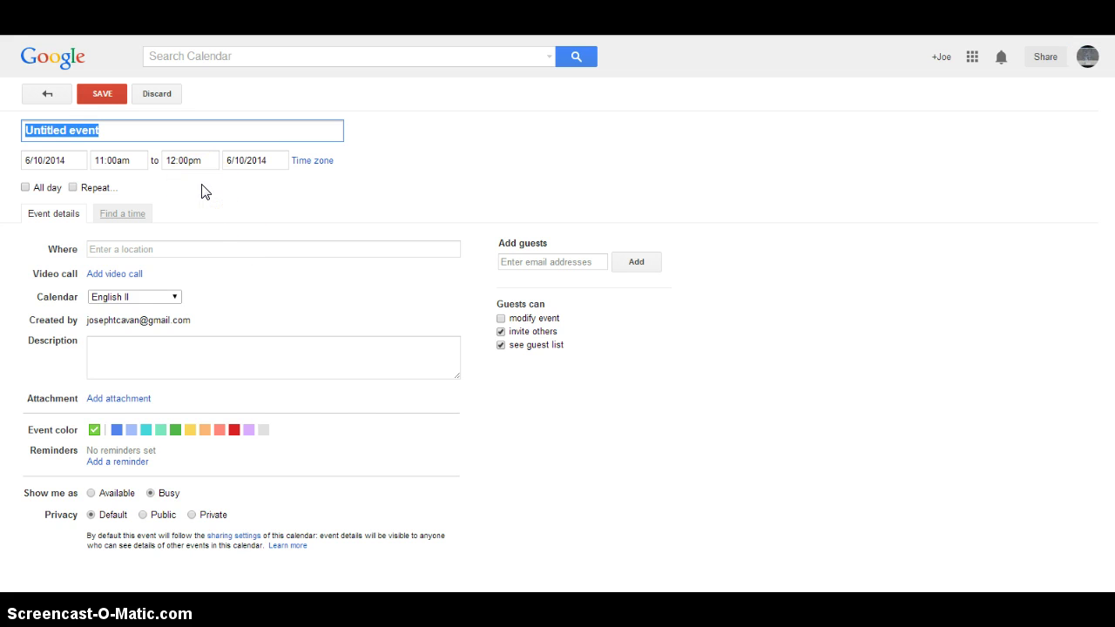
{"action": "type", "text": "Final Exam"}
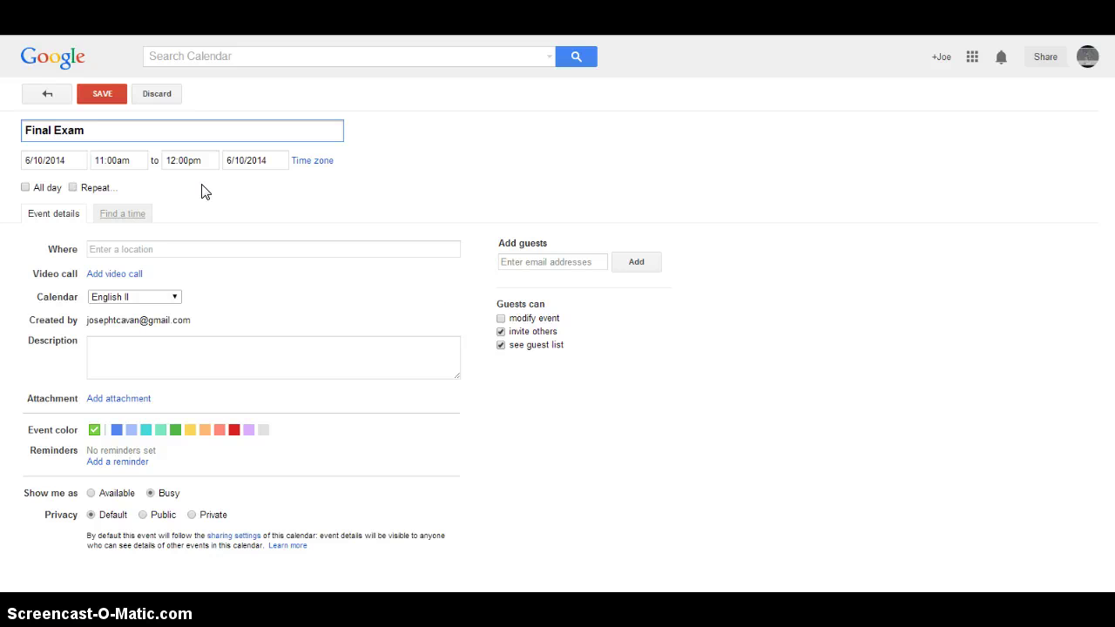
{"action": "left_click", "coordinate": [33, 187]}
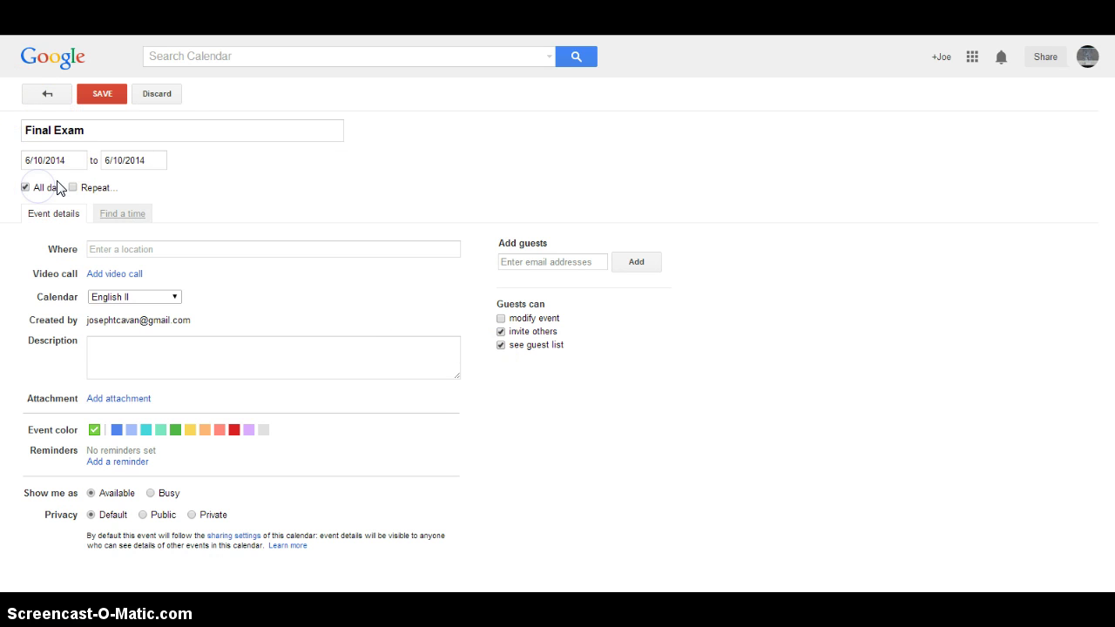
Attach the "test for calendar" document from Google Drive to the Final Exam event.
{"action": "left_click", "coordinate": [228, 290]}
{"action": "left_click", "coordinate": [128, 400]}
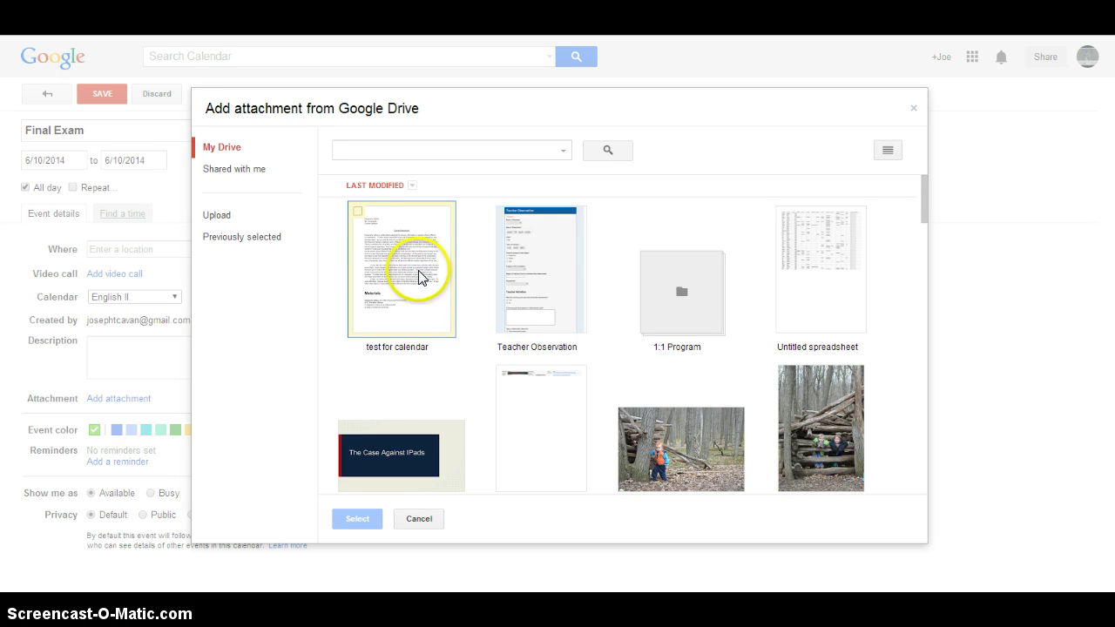
{"action": "left_click", "coordinate": [359, 214]}
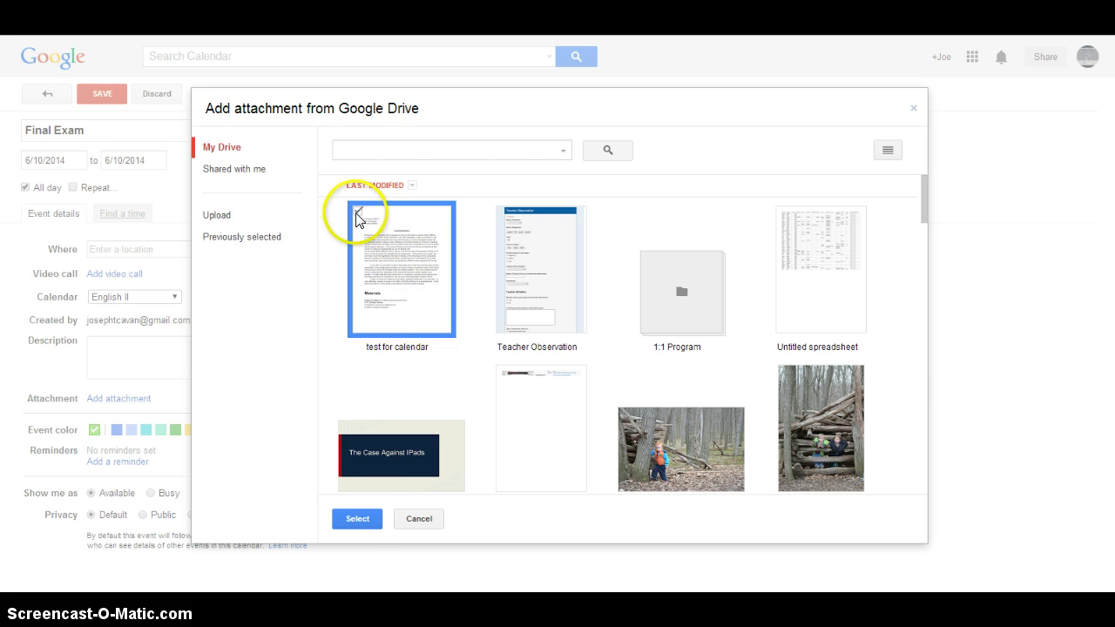
{"action": "left_click", "coordinate": [358, 520]}
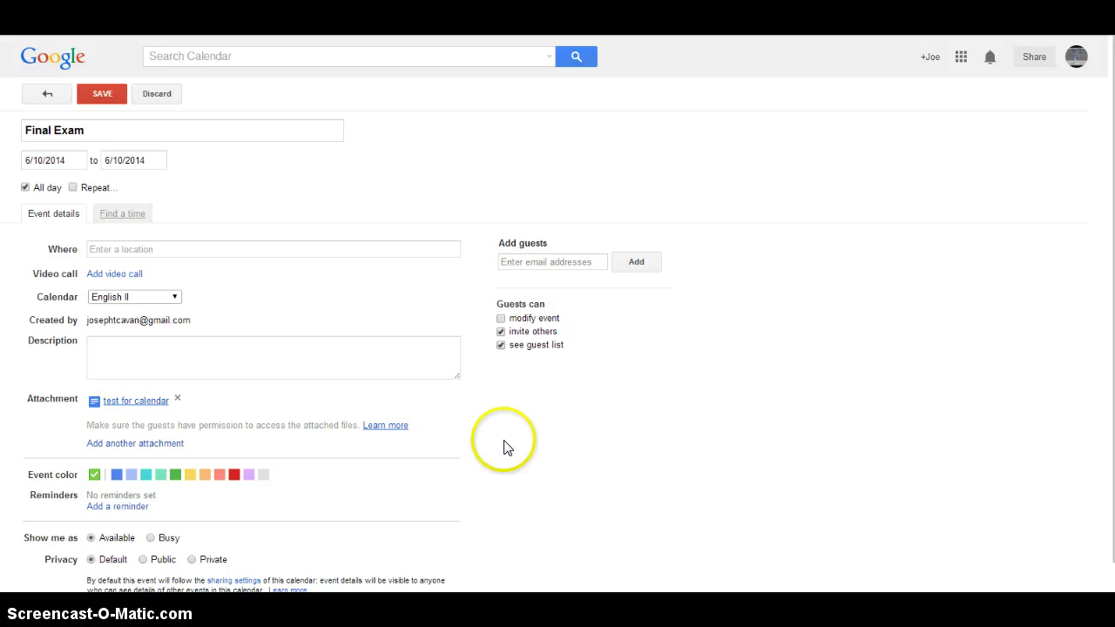
Enter "The Exam will be hard." as the event description and save the event.
{"action": "scroll", "coordinate": [488, 431], "scroll_direction": "down", "scroll_amount": 1}
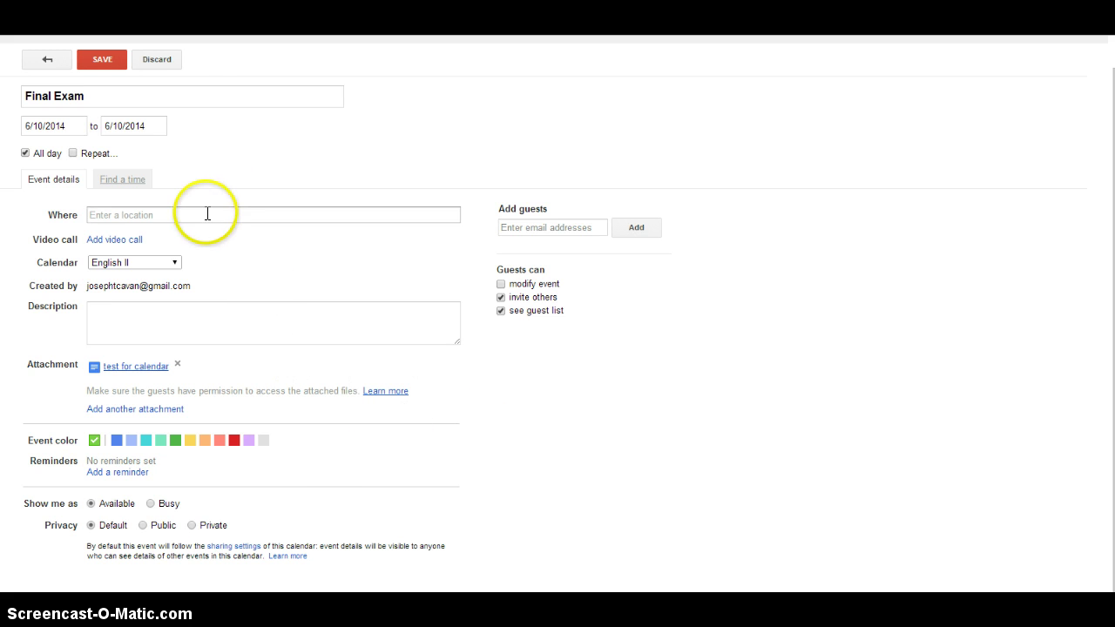
{"action": "left_click", "coordinate": [218, 314]}
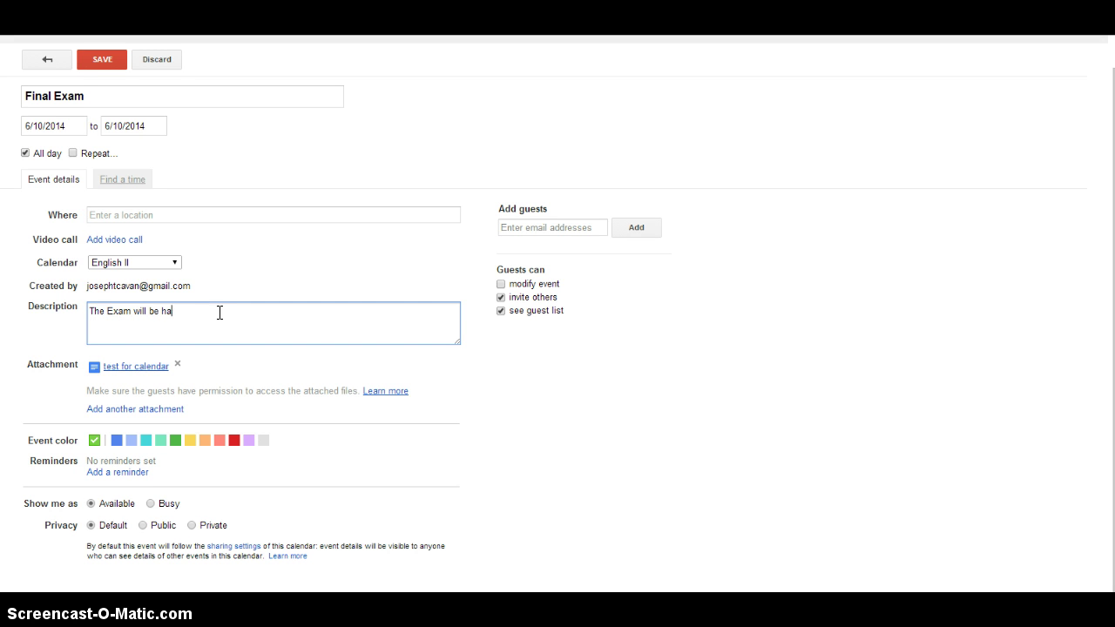
{"action": "left_click", "coordinate": [349, 473]}
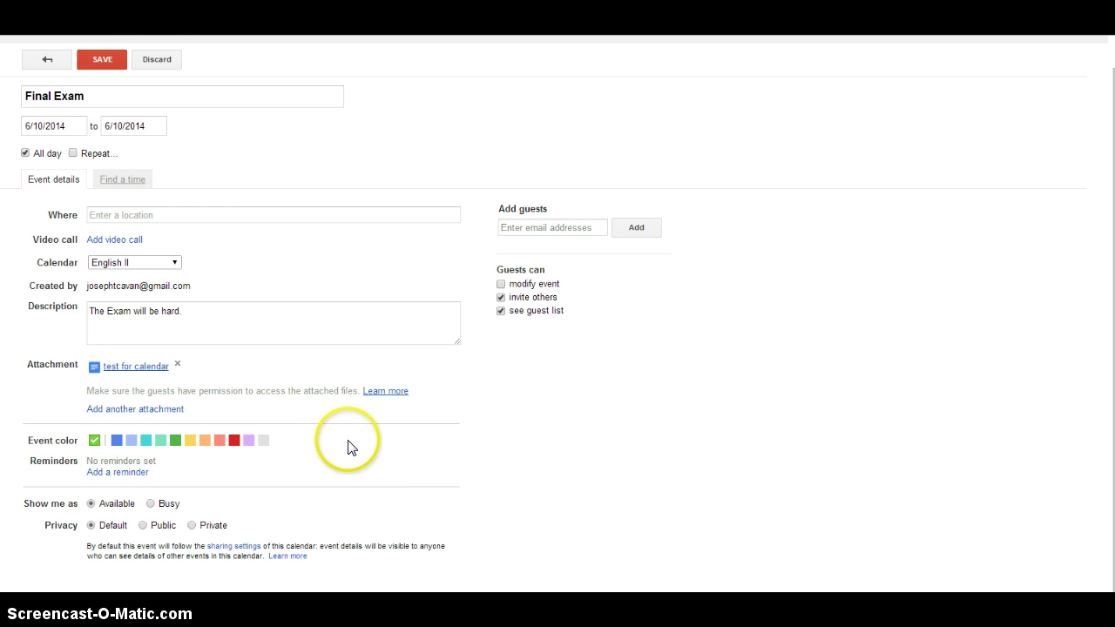
{"action": "left_click", "coordinate": [103, 60]}
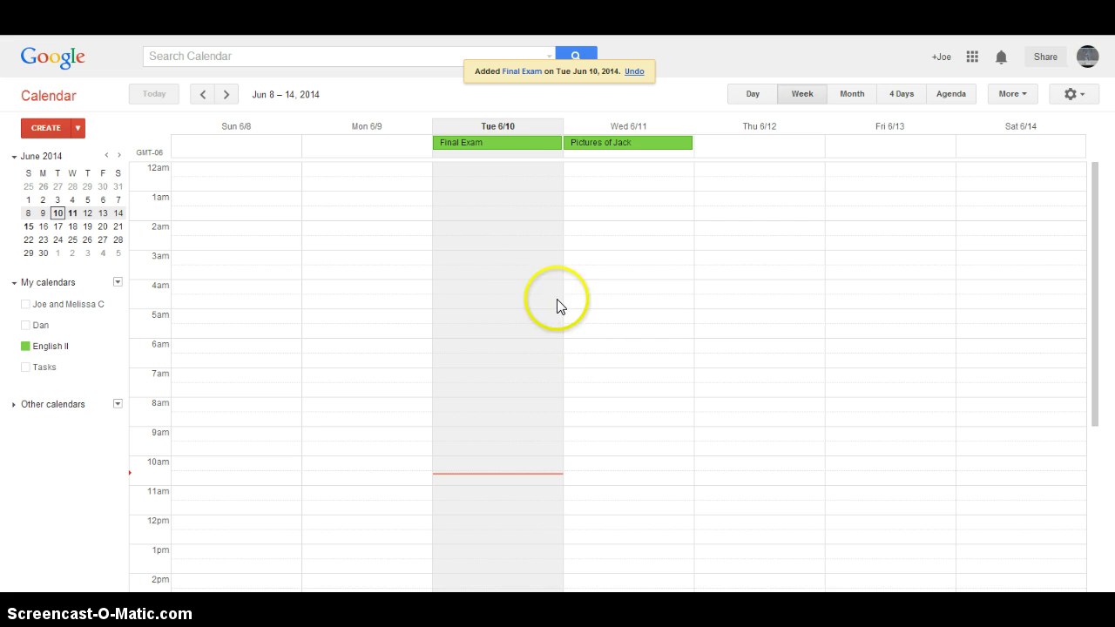
Reopen the Final Exam event for review, then switch to the Vocabulary Test site and reload its embedded English II calendar.
{"action": "double_click", "coordinate": [468, 145]}
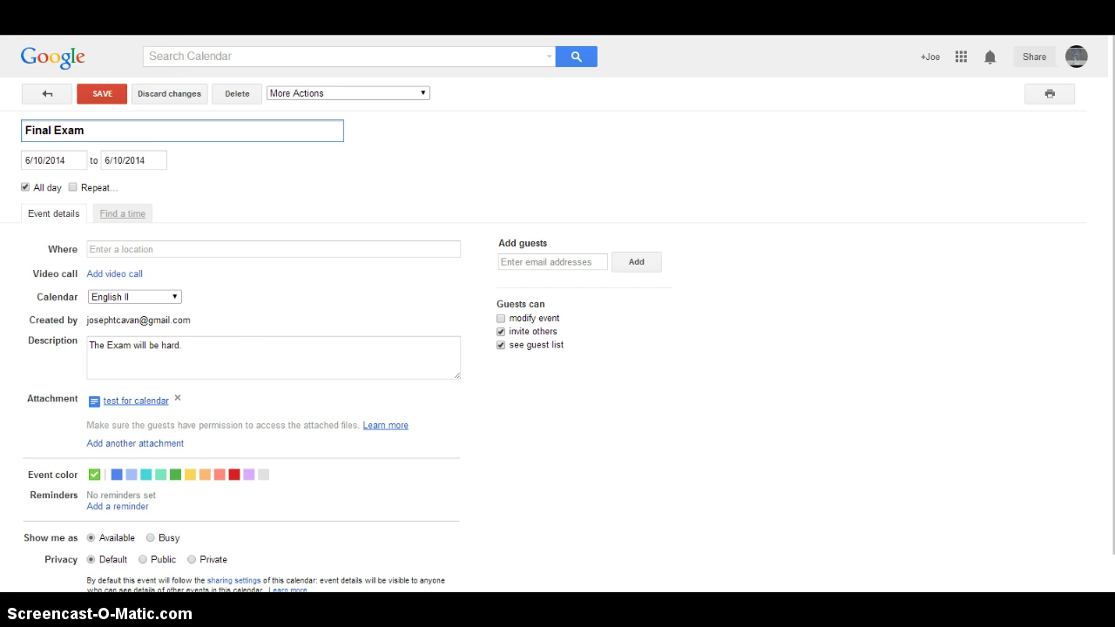
{"action": "key", "text": "ctrl+Tab"}
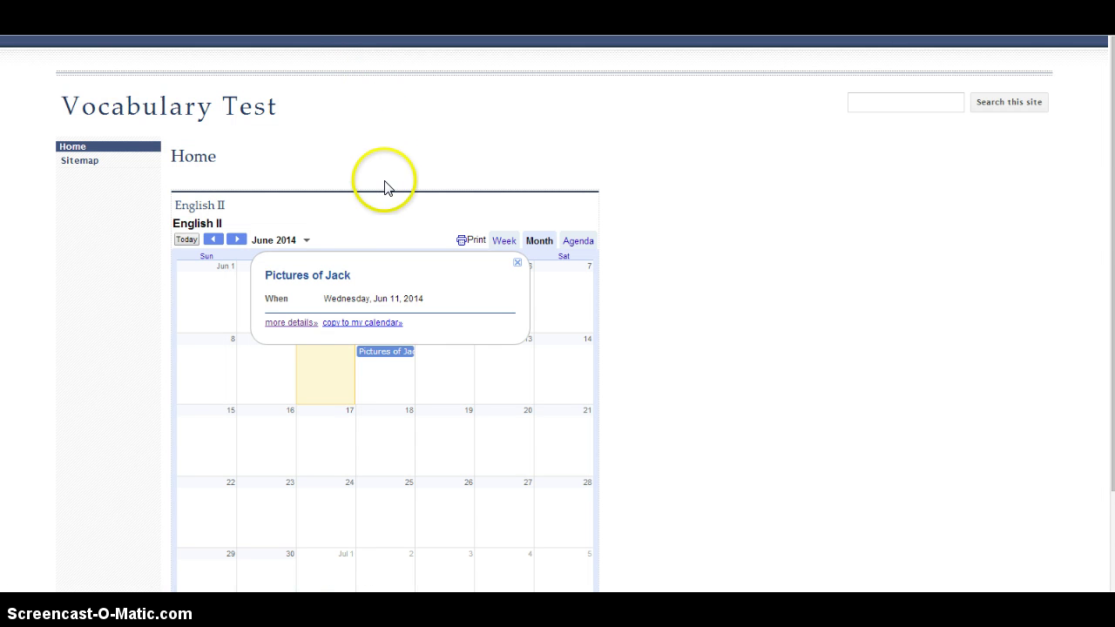
{"action": "left_click", "coordinate": [385, 160]}
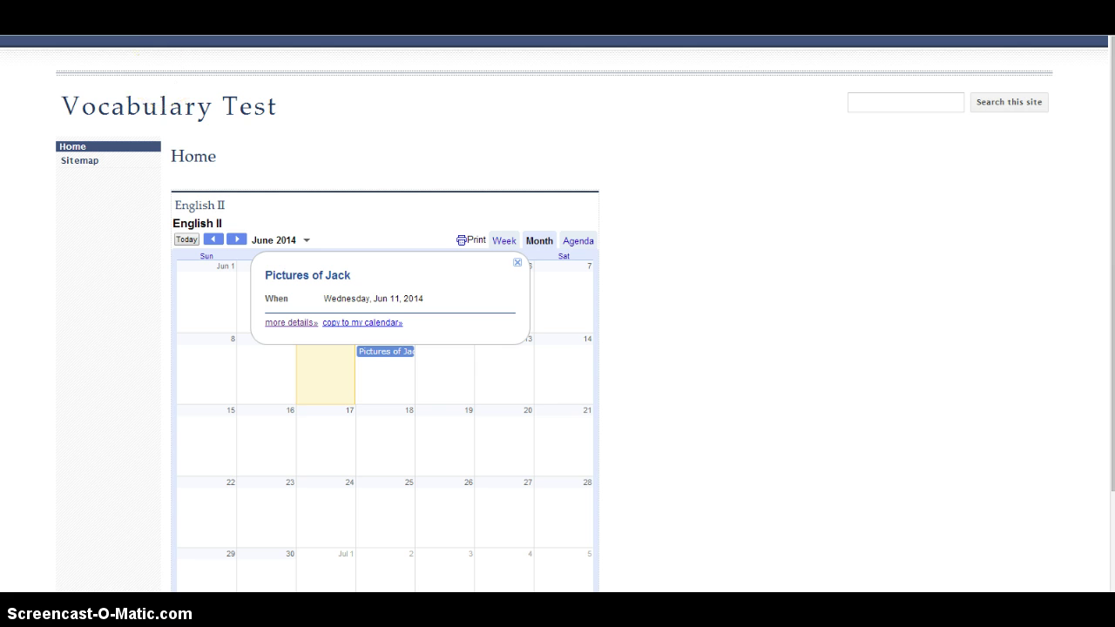
{"action": "key", "text": "F5"}
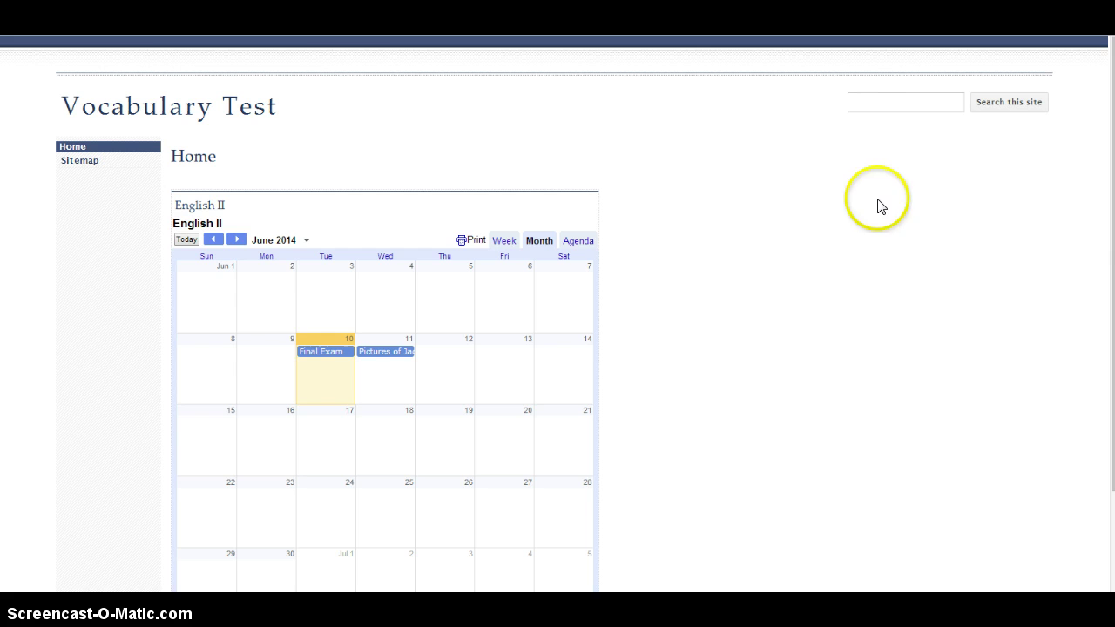
Open the full details of Final Exam from the site's embedded calendar and look through the attached "test for calendar" document.
{"action": "left_click", "coordinate": [332, 356]}
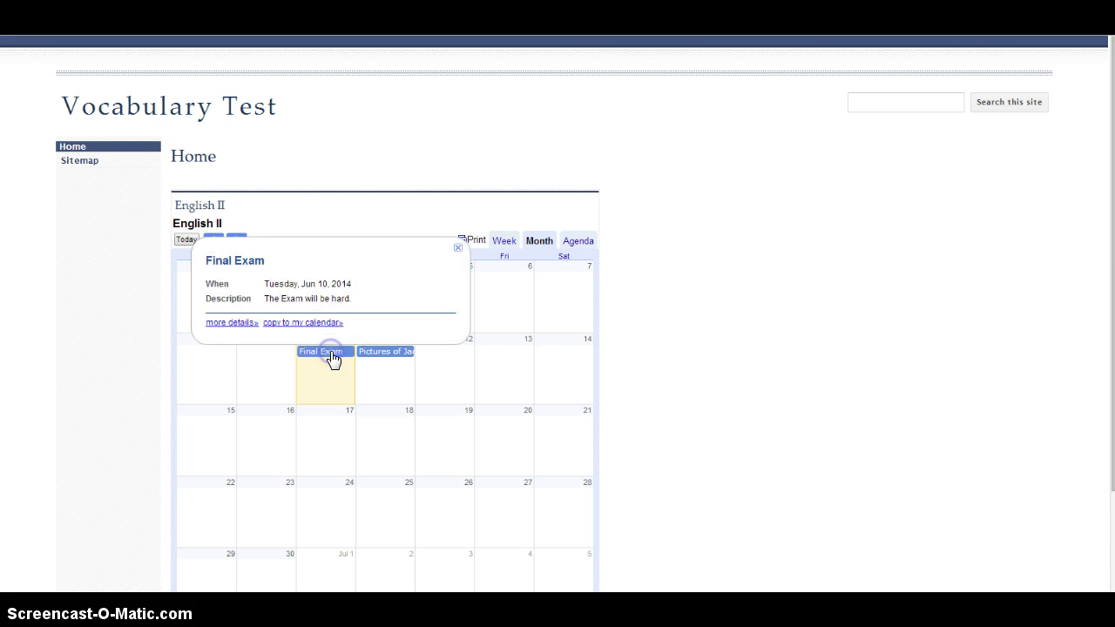
{"action": "left_click", "coordinate": [237, 324]}
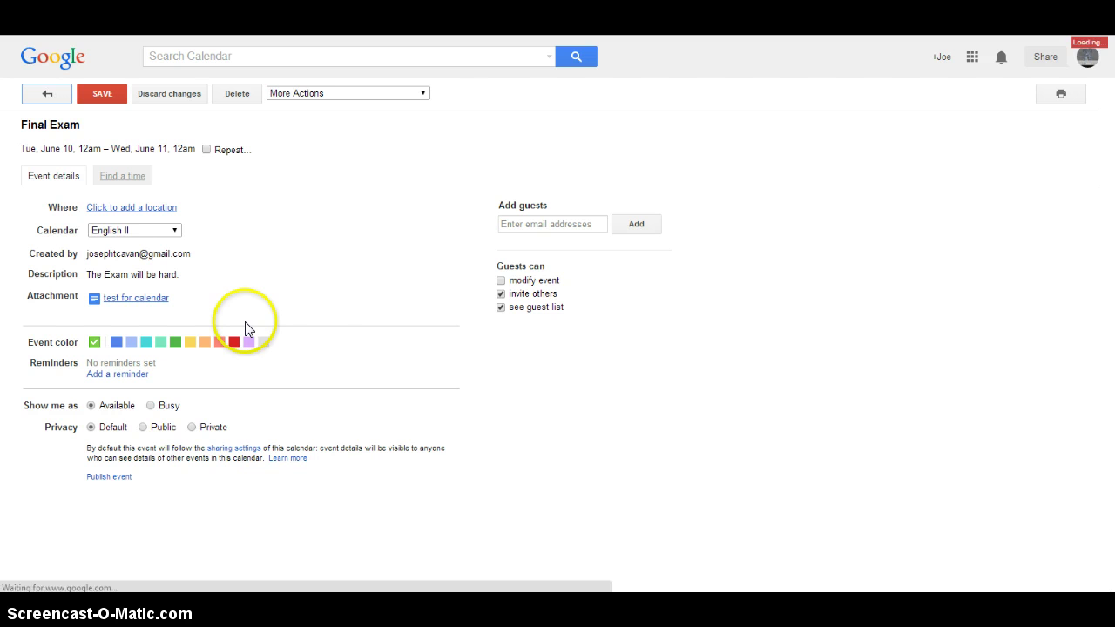
{"action": "left_click", "coordinate": [135, 299]}
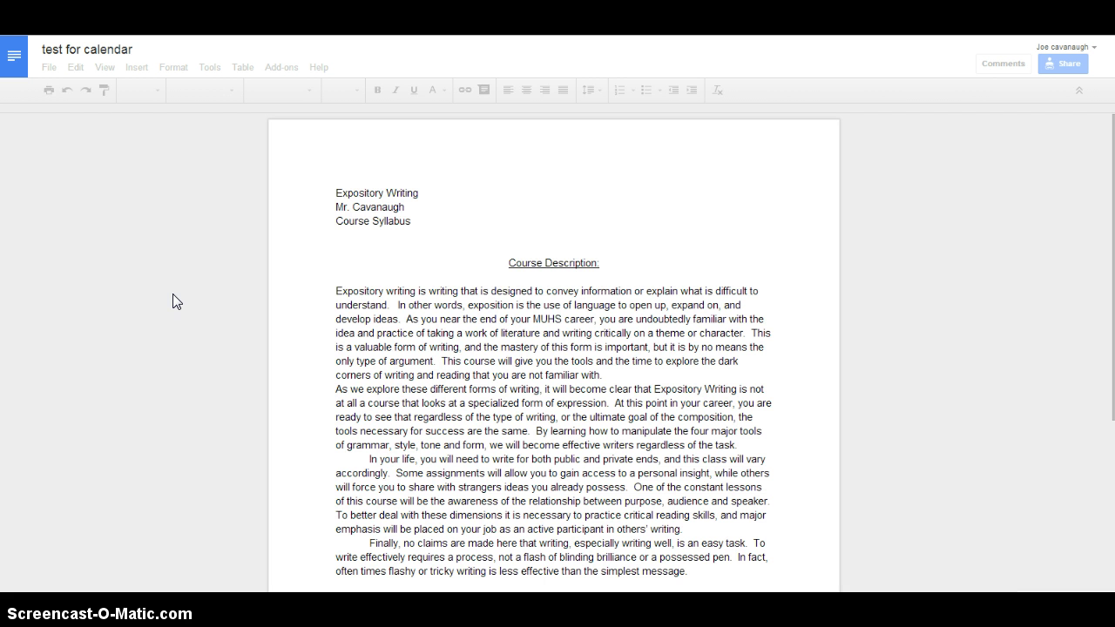
{"action": "scroll", "coordinate": [366, 300], "scroll_direction": "down", "scroll_amount": 3}
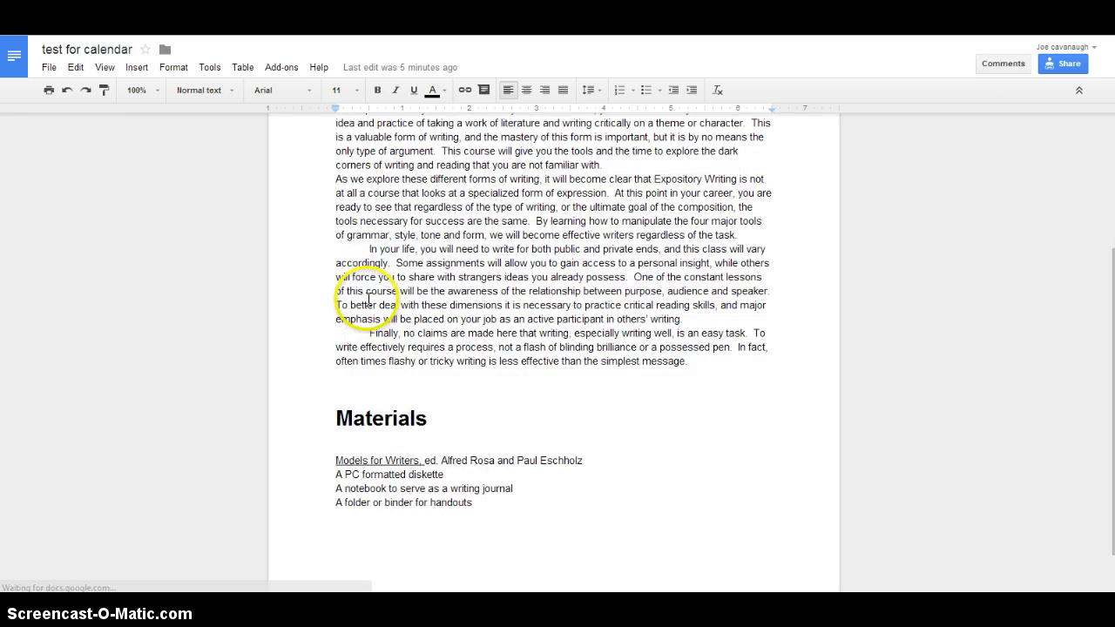
{"action": "scroll", "coordinate": [366, 300], "scroll_direction": "up", "scroll_amount": 1}
{"action": "scroll", "coordinate": [366, 300], "scroll_direction": "up", "scroll_amount": 2}
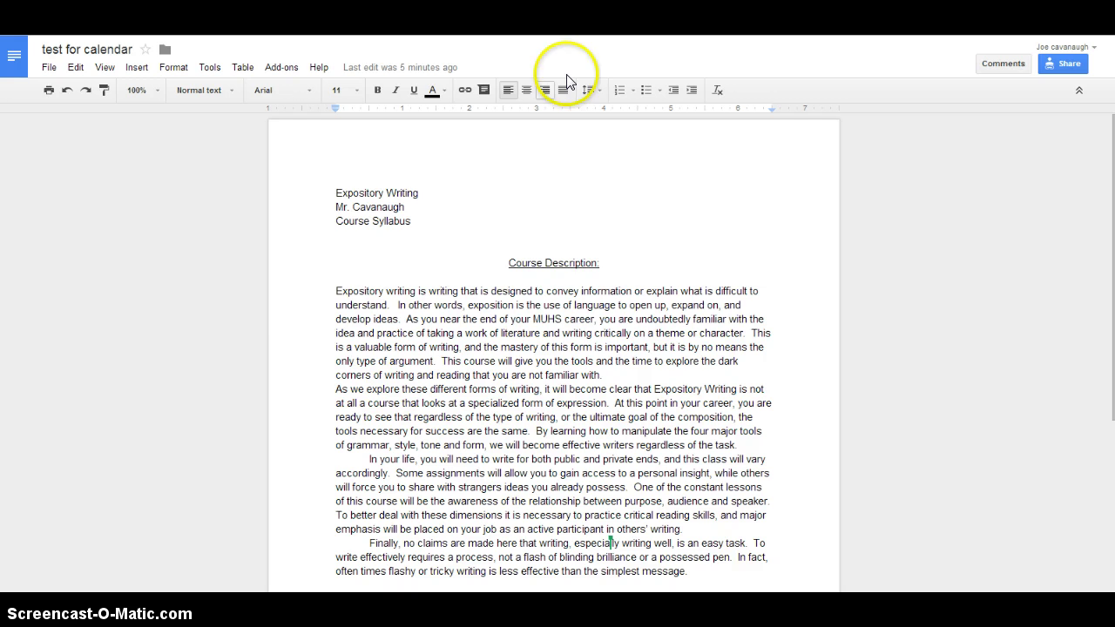
Return from the attached document to the Vocabulary Test site's home page.
{"action": "key", "text": "ctrl+Tab"}
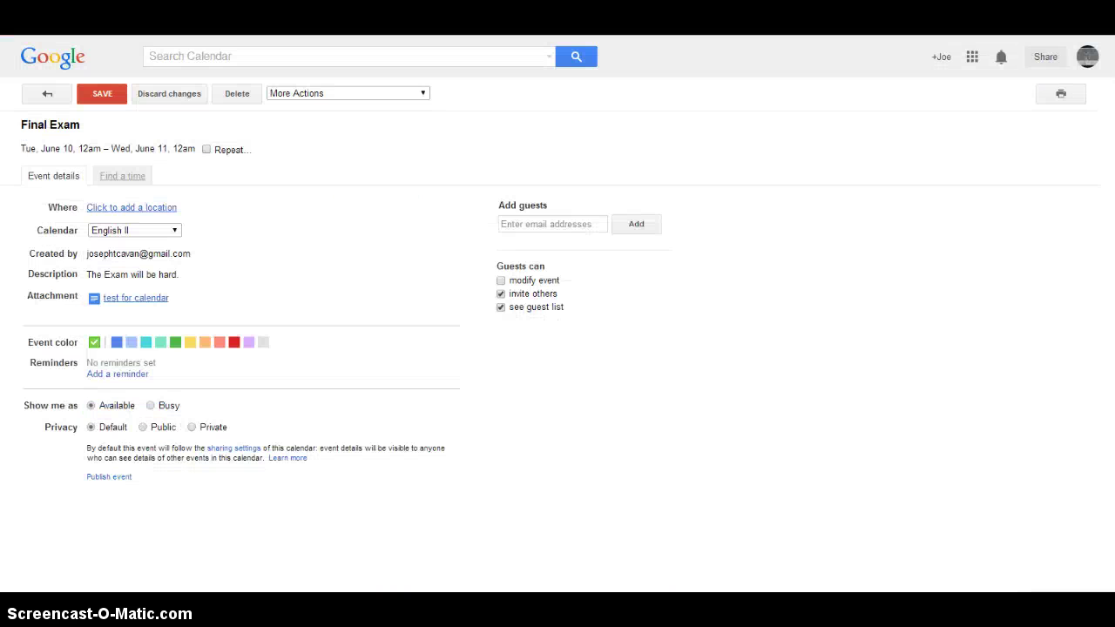
{"action": "key", "text": "ctrl+Tab"}
{"action": "left_click", "coordinate": [624, 130]}
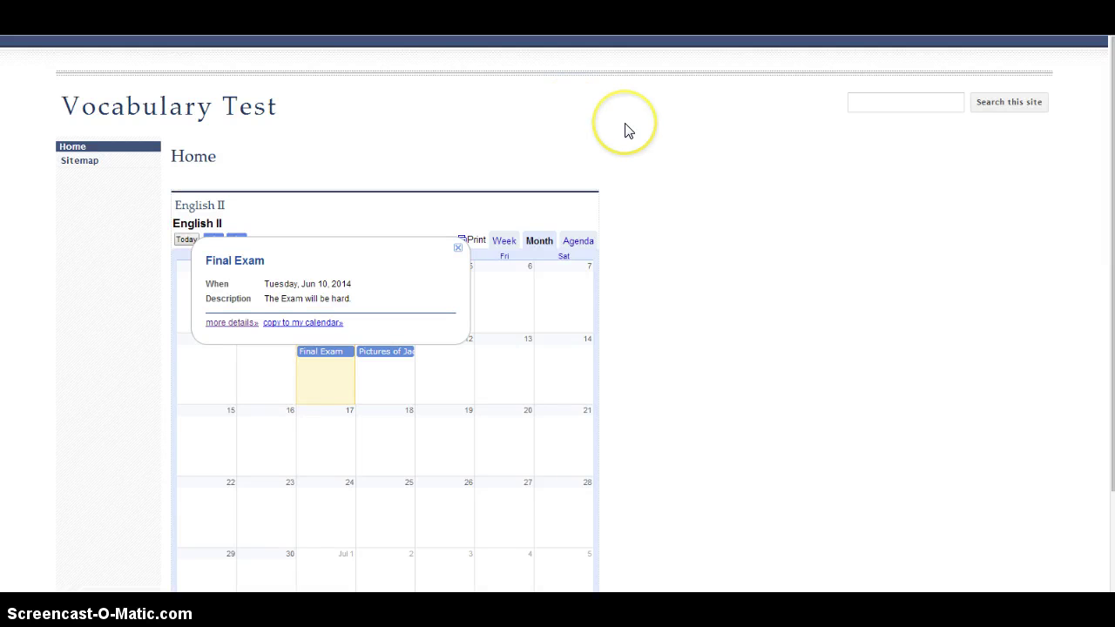